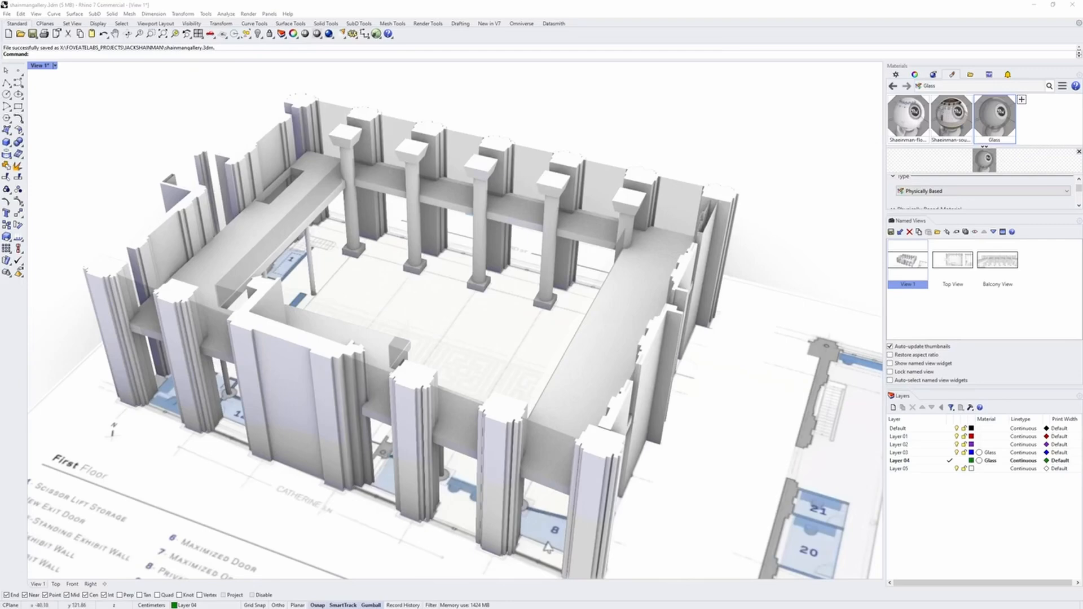
{"action": "right_click_drag", "start_coordinate": [548, 547], "coordinate": [564, 511]}
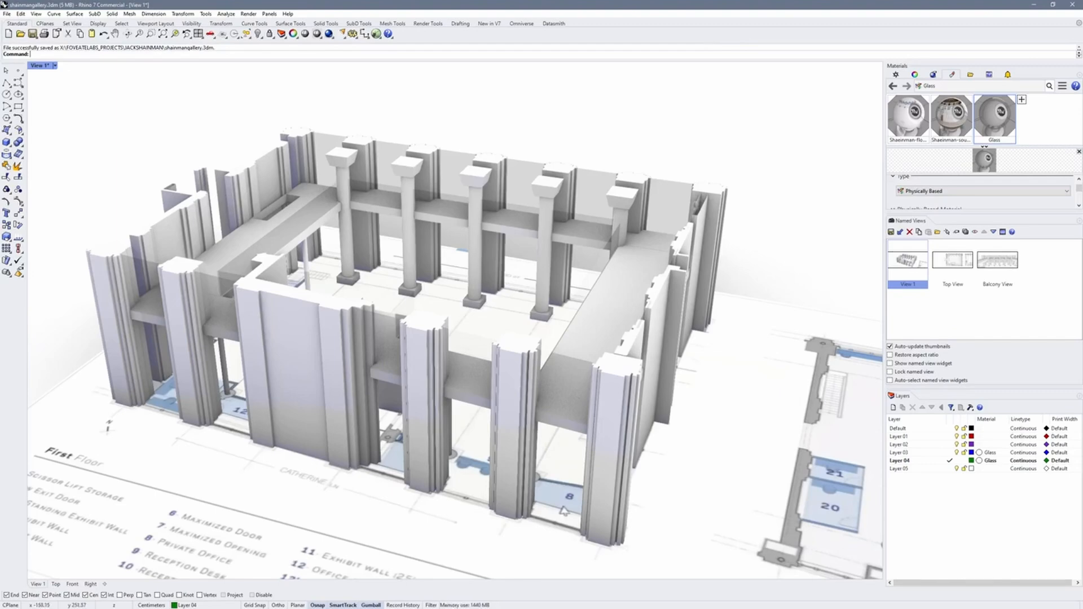
{"action": "right_click_drag", "start_coordinate": [561, 508], "coordinate": [579, 521]}
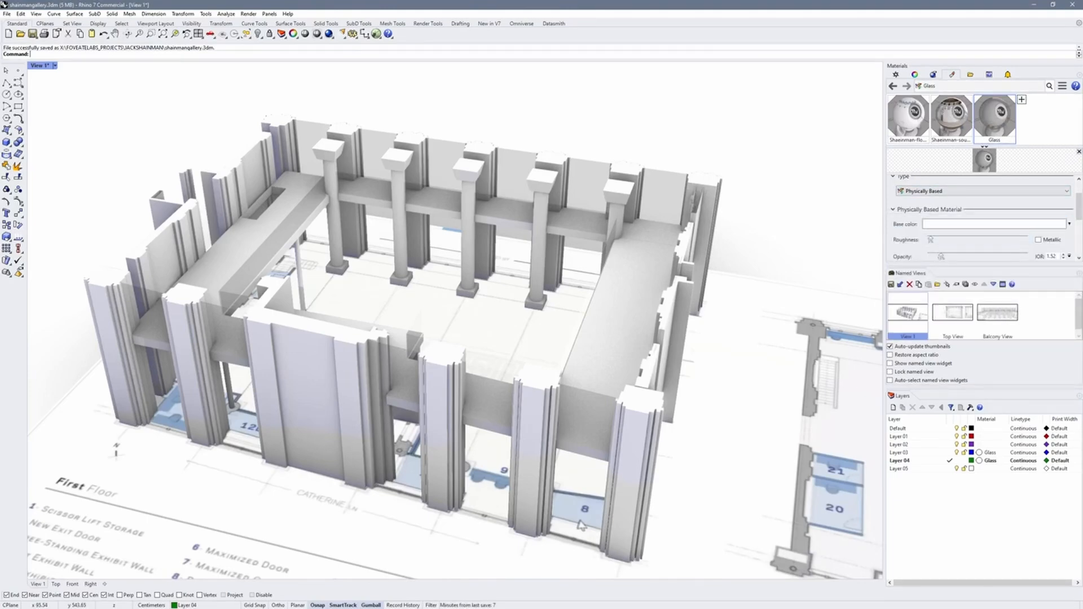
{"action": "key", "text": "alt+Down"}
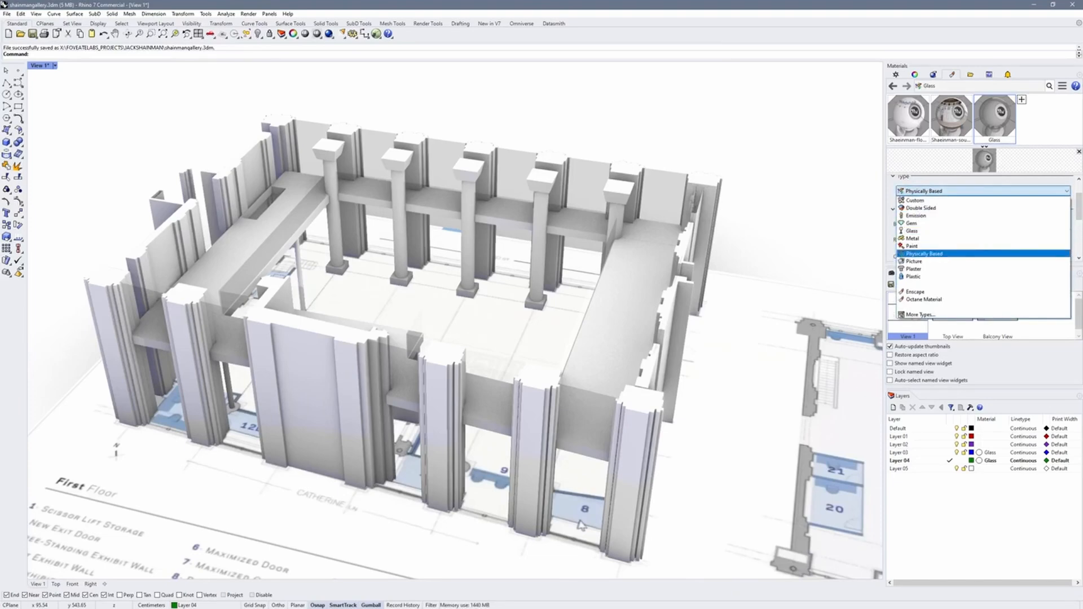
{"action": "key", "text": "Escape"}
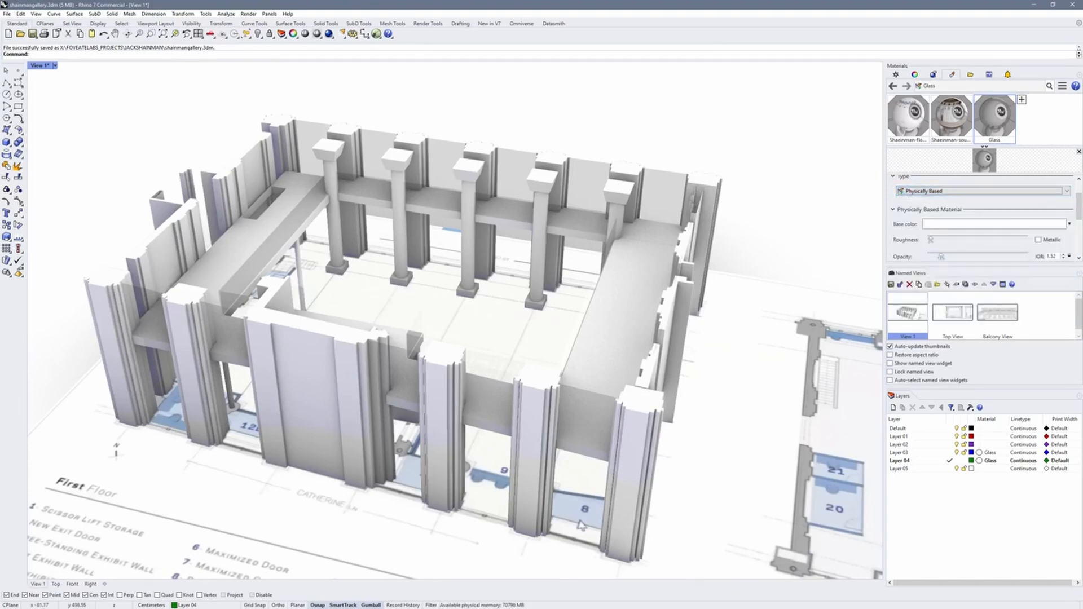
{"action": "right_click_drag", "start_coordinate": [581, 525], "coordinate": [545, 527]}
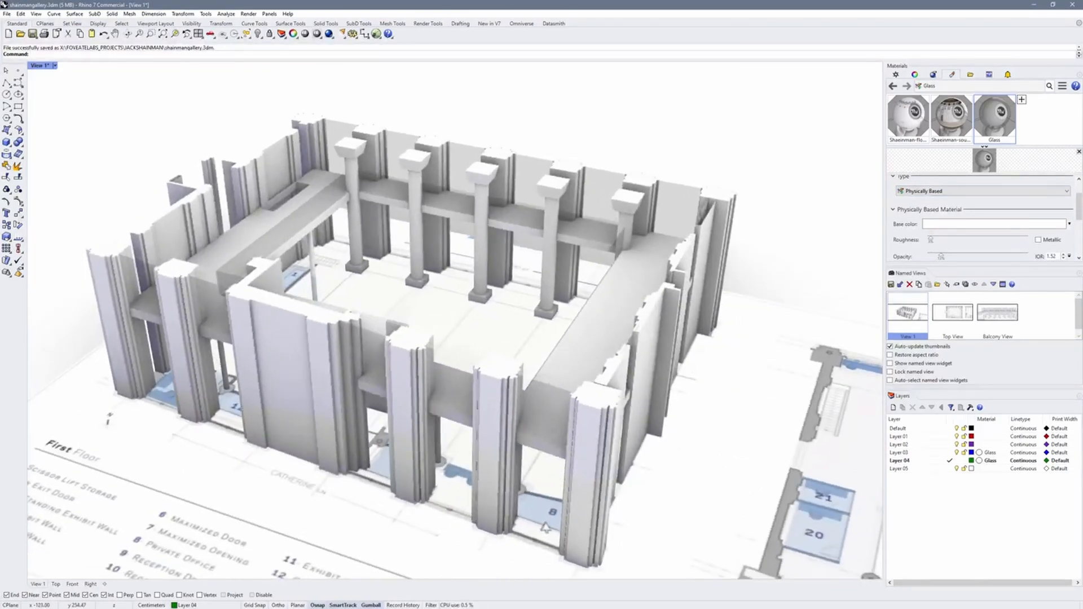
Save the gallery model file
{"action": "key", "text": "ctrl+s"}
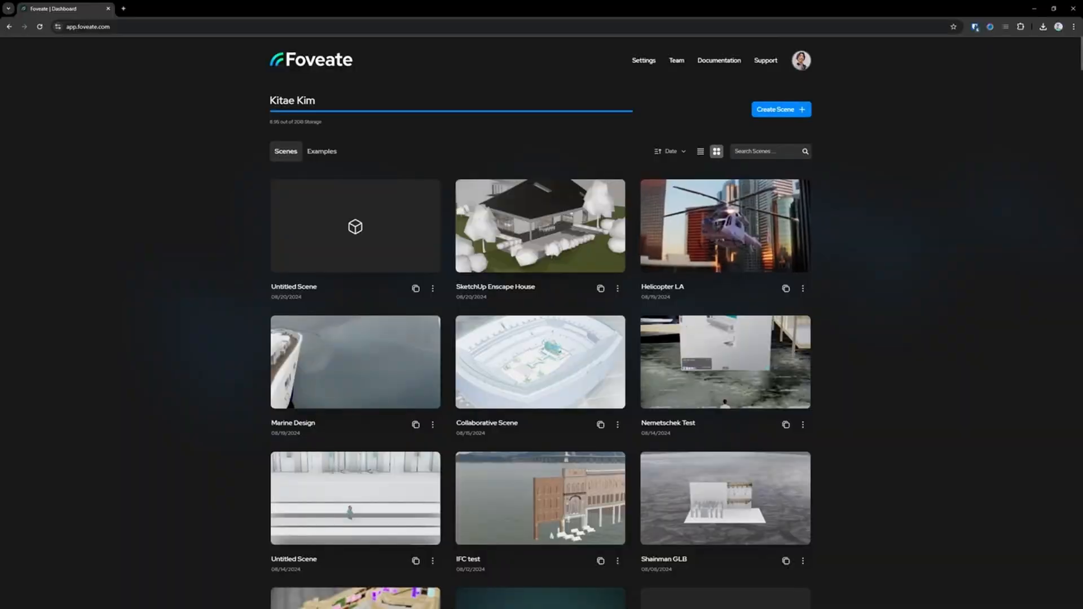
In Foveate, create a new scene and name it "Gallery Scene"
{"action": "left_click", "coordinate": [779, 109]}
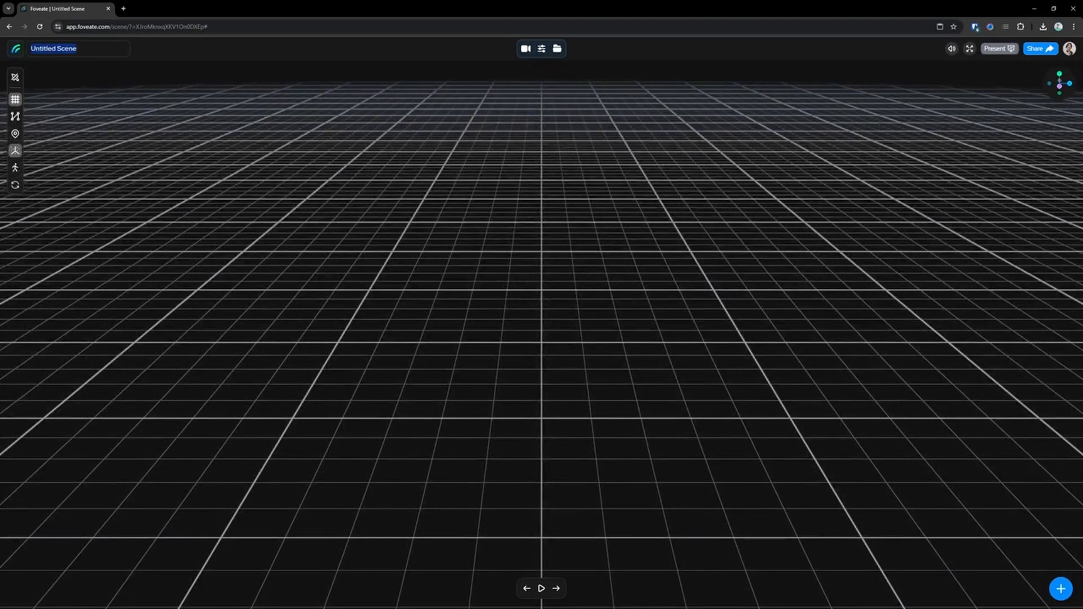
{"action": "type", "text": "Gallery Scene"}
{"action": "key", "text": "Return"}
Import shainmangallery.3dm from the project folder into the scene and hide the ground grid
{"action": "key", "text": "alt+Tab"}
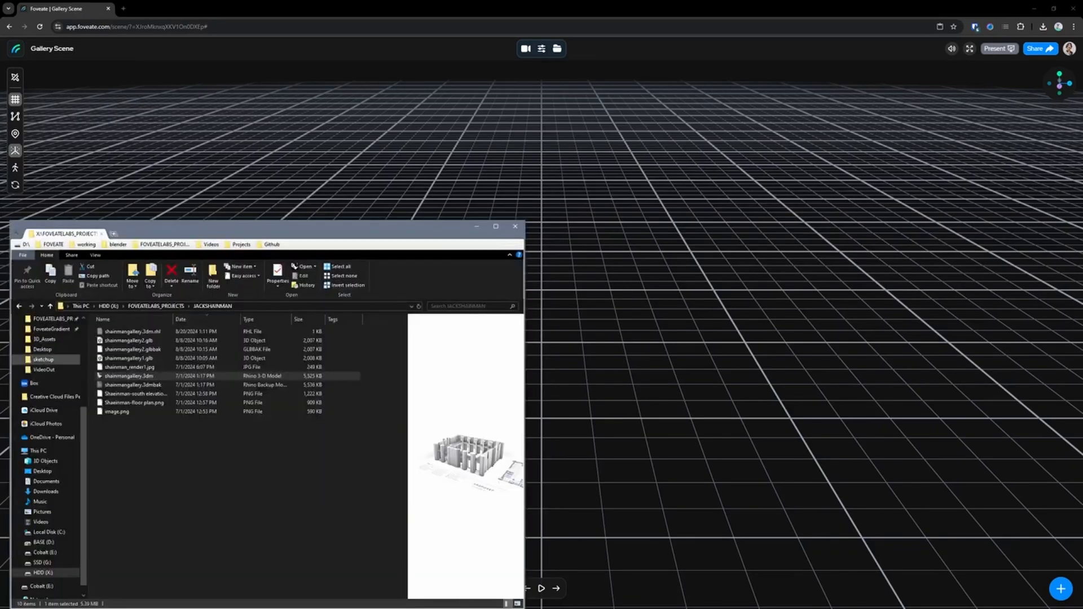
{"action": "left_click_drag", "start_coordinate": [136, 385], "coordinate": [649, 288]}
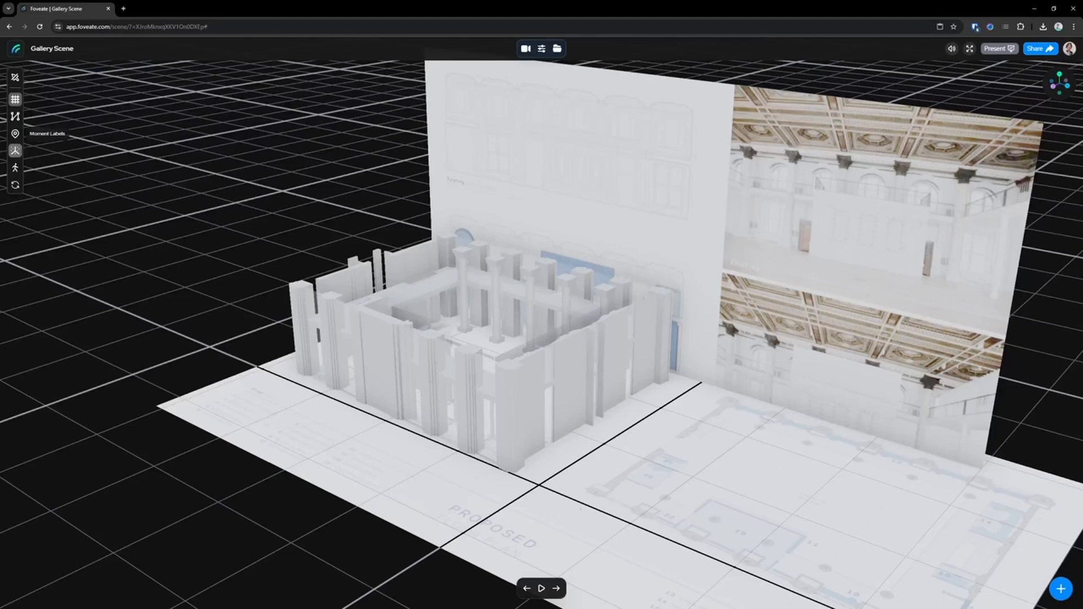
{"action": "left_click", "coordinate": [15, 99]}
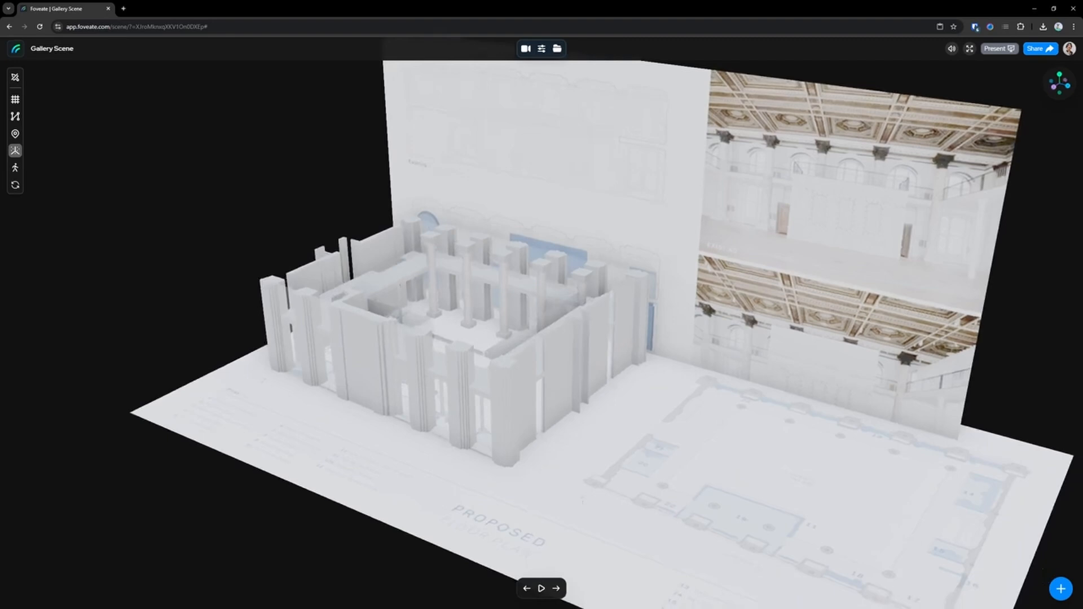
Try the Courtyard Day and Beach Day environments on the model, and apply the Loft Day environment
{"action": "left_click", "coordinate": [542, 49]}
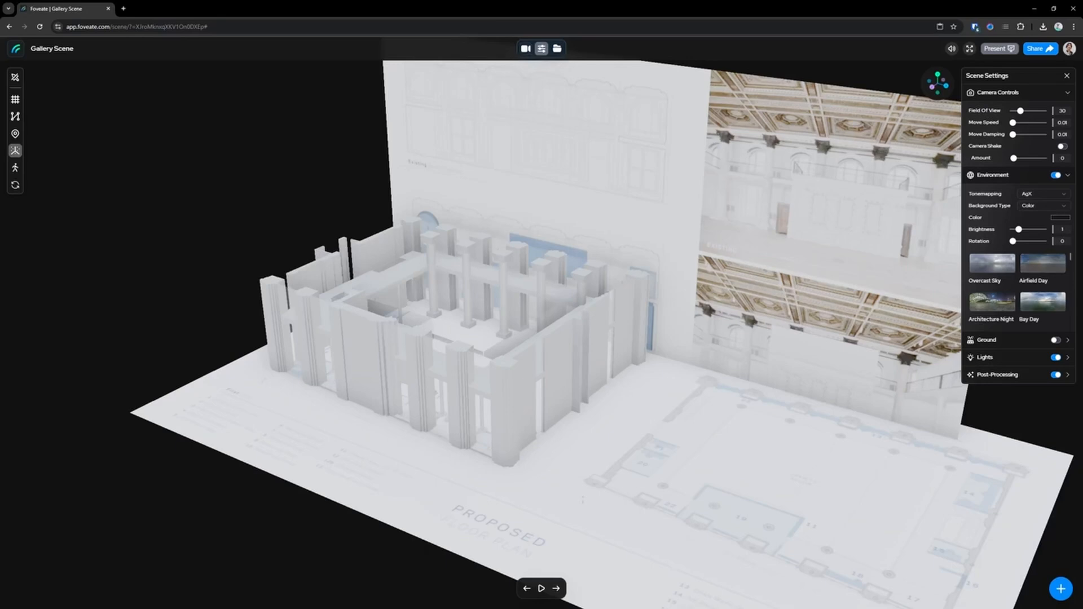
{"action": "scroll", "coordinate": [1017, 290], "scroll_direction": "down", "scroll_amount": 5}
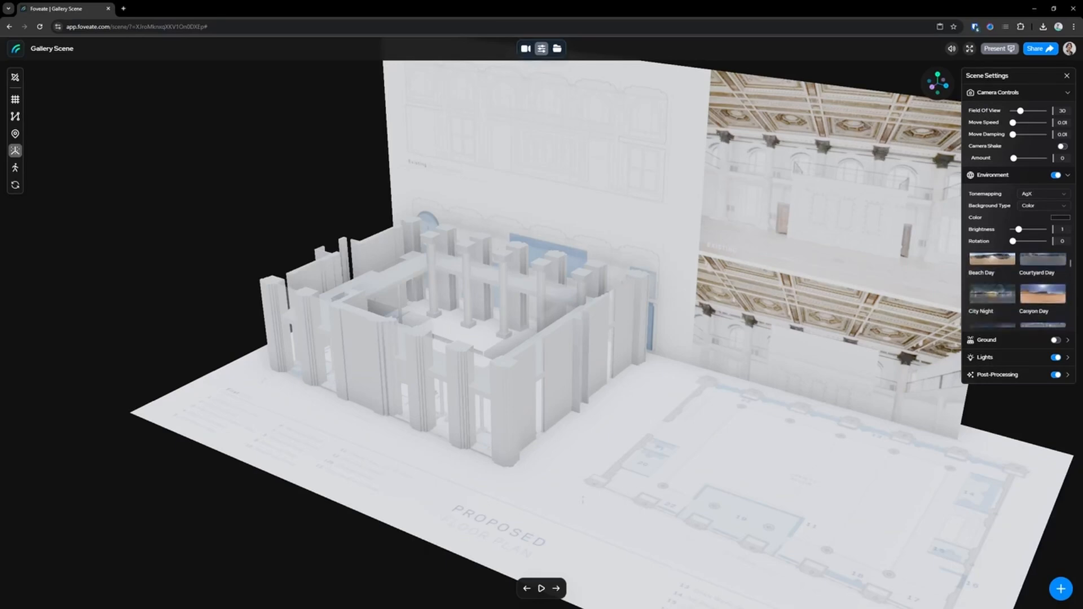
{"action": "left_click", "coordinate": [1042, 259]}
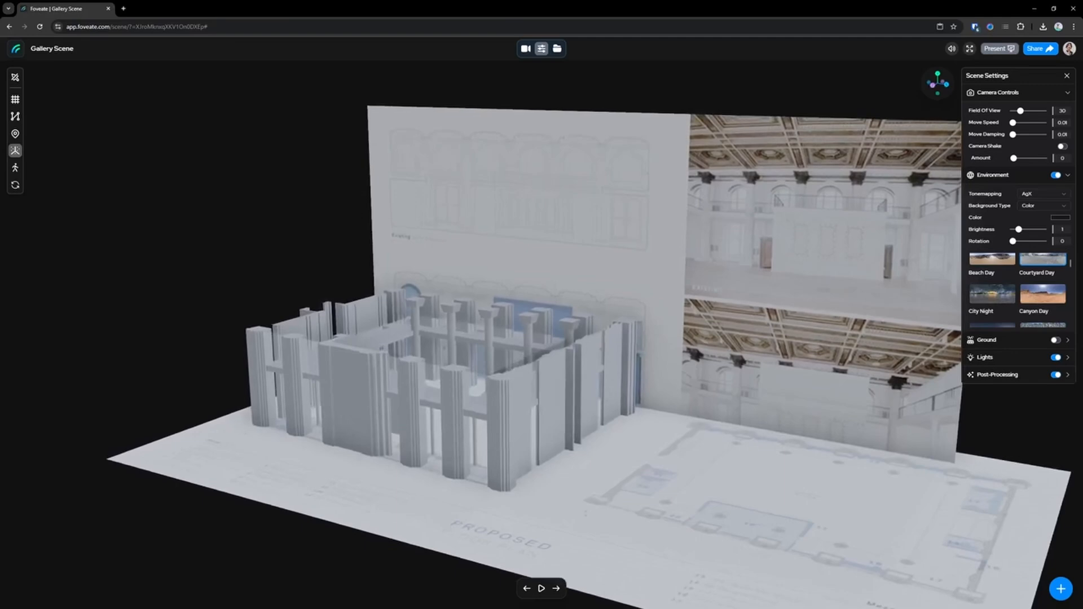
{"action": "left_click", "coordinate": [992, 260]}
{"action": "scroll", "coordinate": [1018, 291], "scroll_direction": "up", "scroll_amount": 1}
{"action": "scroll", "coordinate": [1017, 288], "scroll_direction": "up", "scroll_amount": 1}
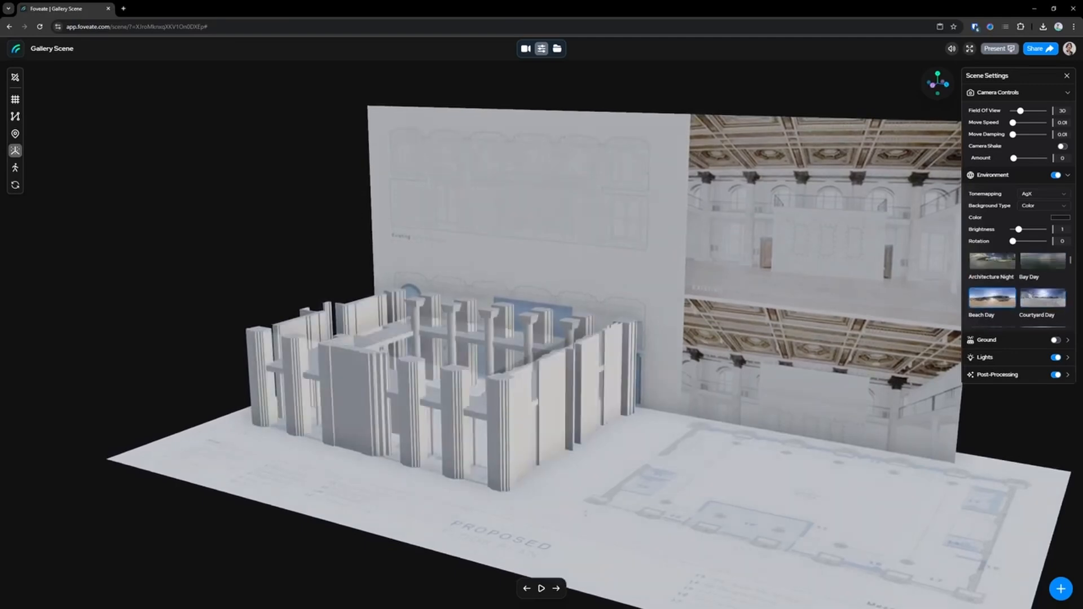
{"action": "scroll", "coordinate": [1017, 290], "scroll_direction": "down", "scroll_amount": 3}
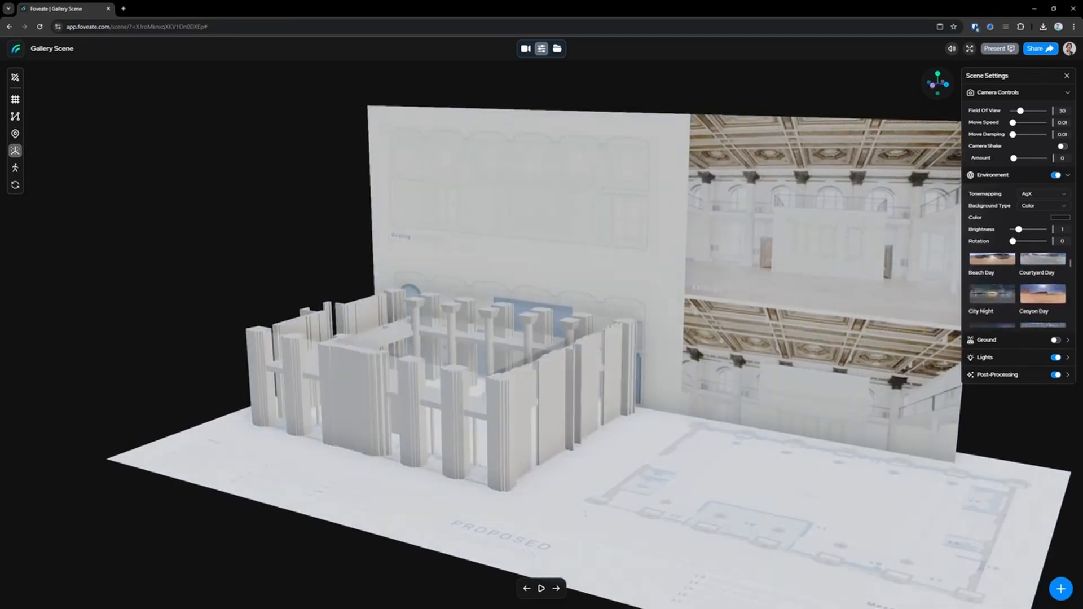
{"action": "scroll", "coordinate": [1018, 291], "scroll_direction": "down", "scroll_amount": 1}
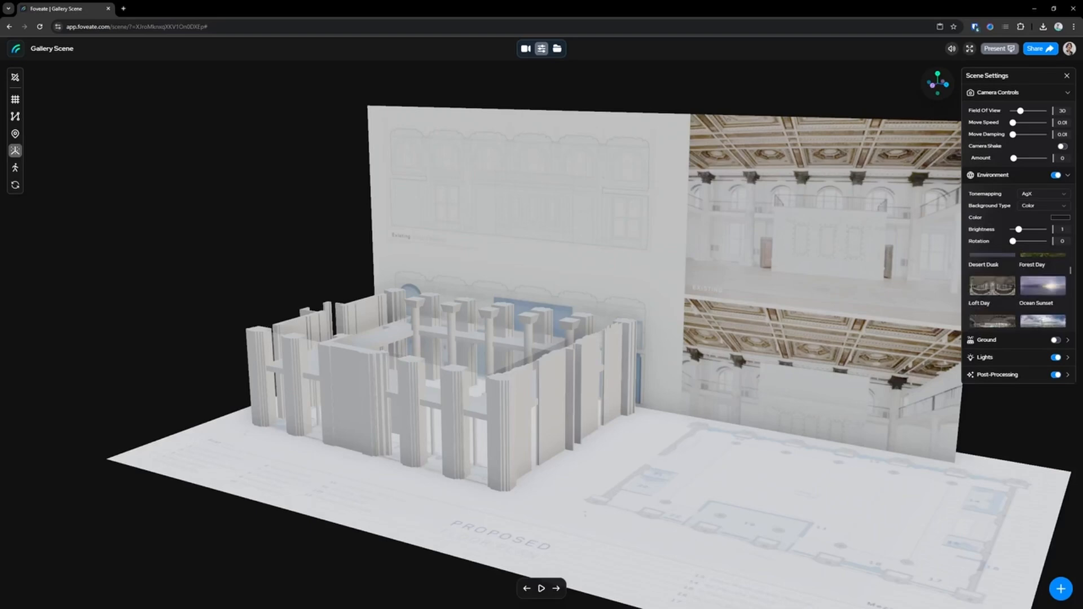
{"action": "left_click", "coordinate": [992, 286]}
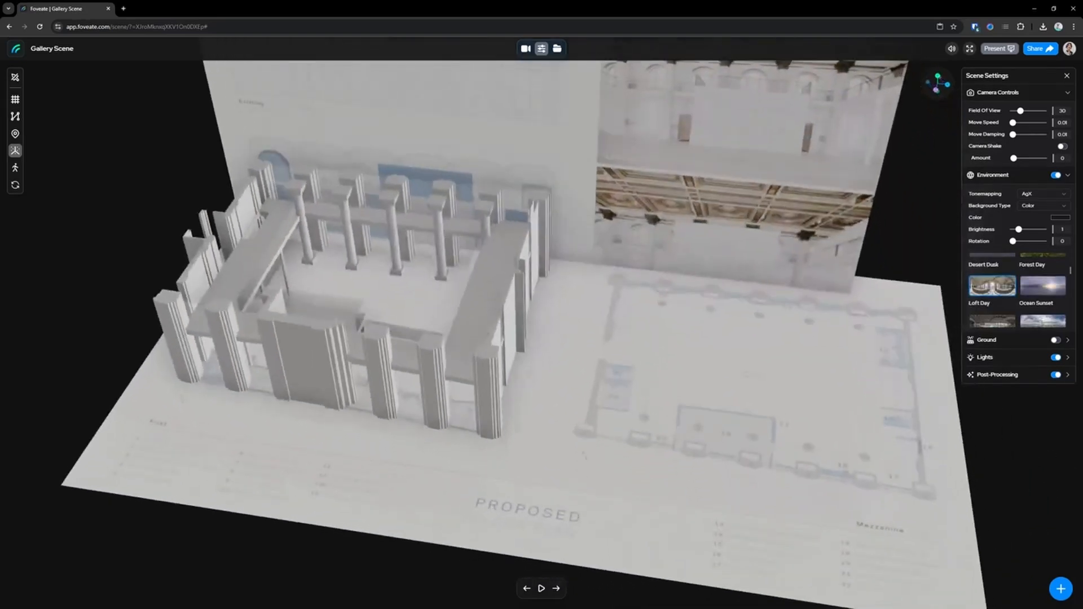
Set the environment's background type to Image Sphere and its blur to 0.09
{"action": "left_click", "coordinate": [1044, 206]}
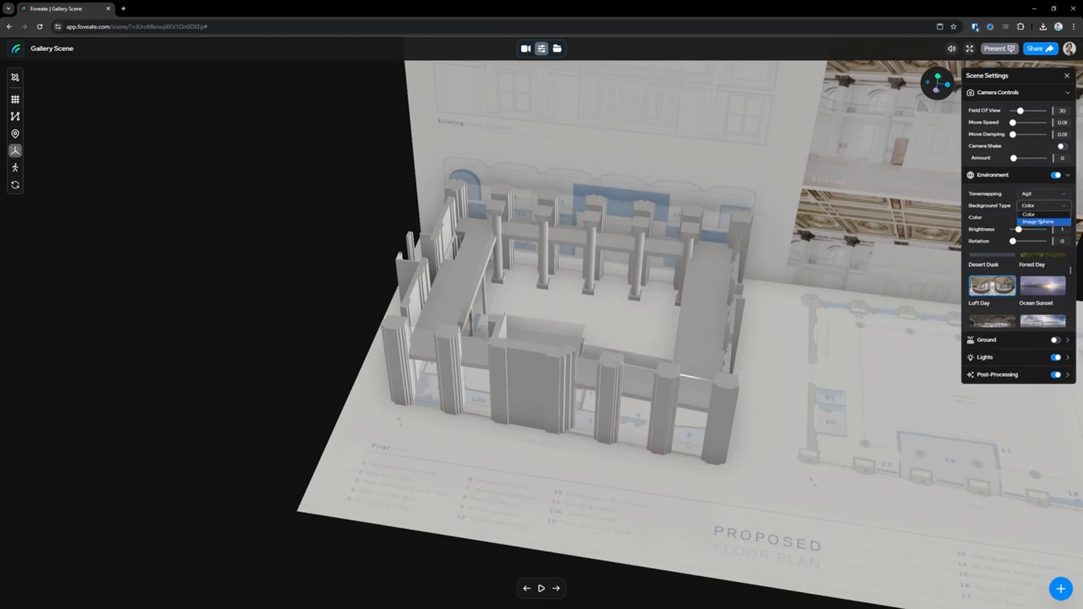
{"action": "left_click", "coordinate": [1038, 222]}
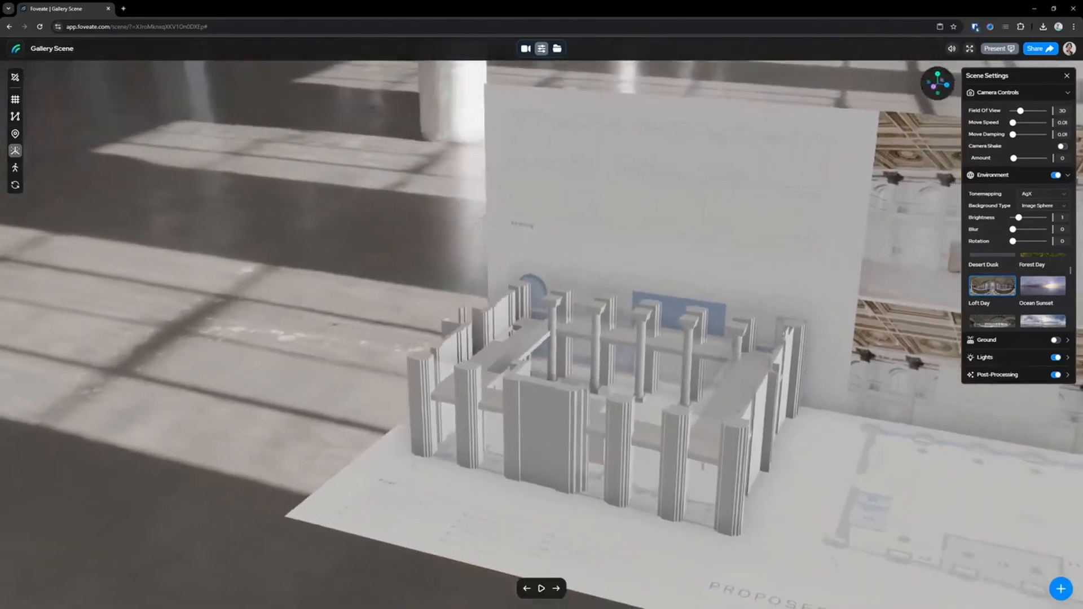
{"action": "left_click_drag", "start_coordinate": [1013, 229], "coordinate": [1016, 229]}
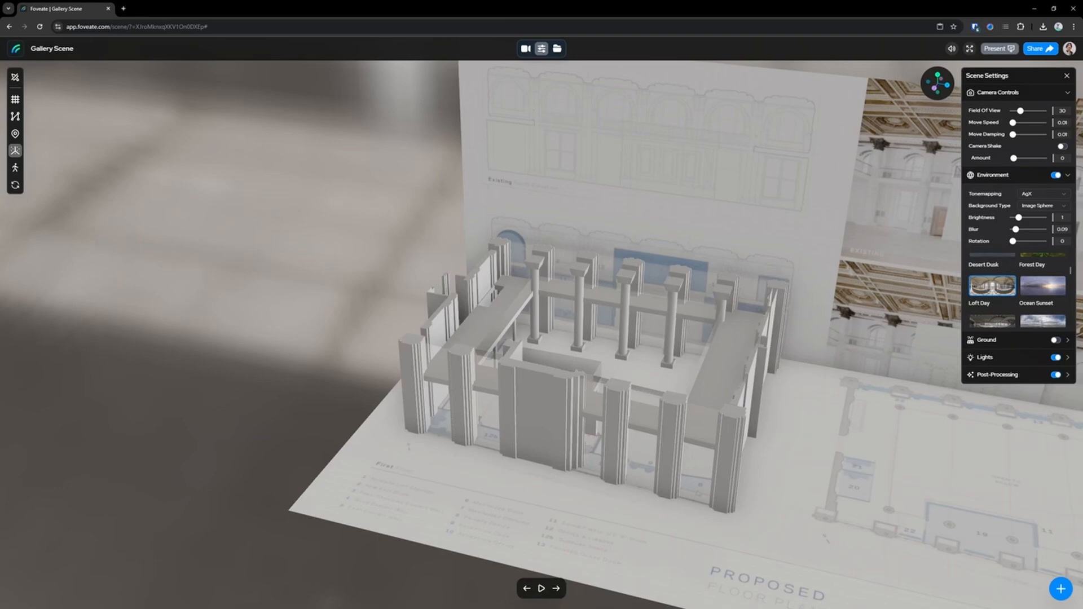
Add a first moment looking across the gallery from the balcony and title it "Balcony View"
{"action": "left_click", "coordinate": [525, 48]}
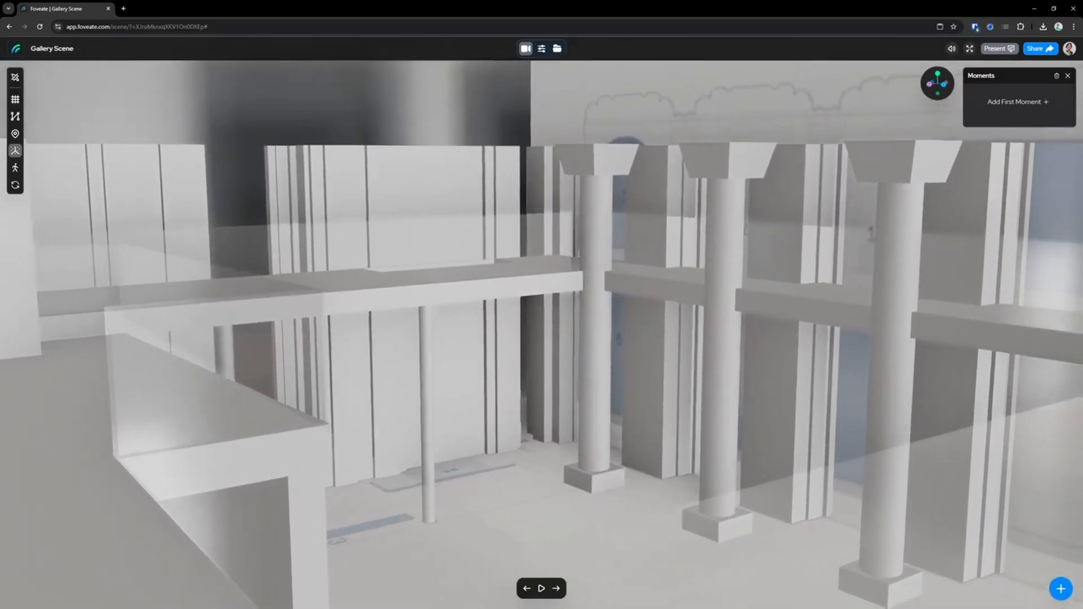
{"action": "left_click", "coordinate": [1060, 588]}
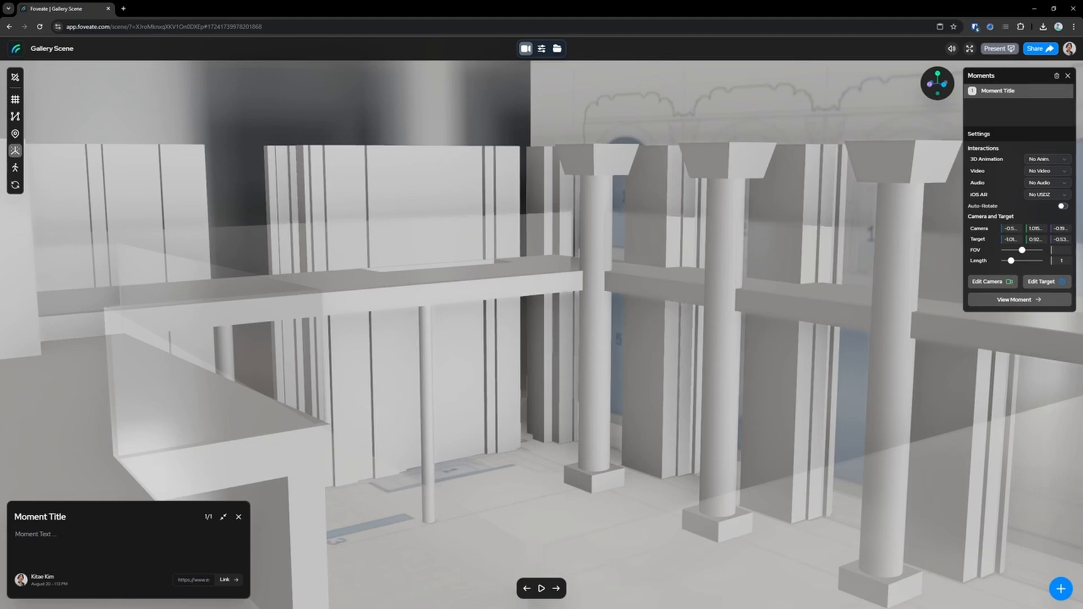
{"action": "triple_click", "coordinate": [56, 517]}
{"action": "type", "text": "Balcony View"}
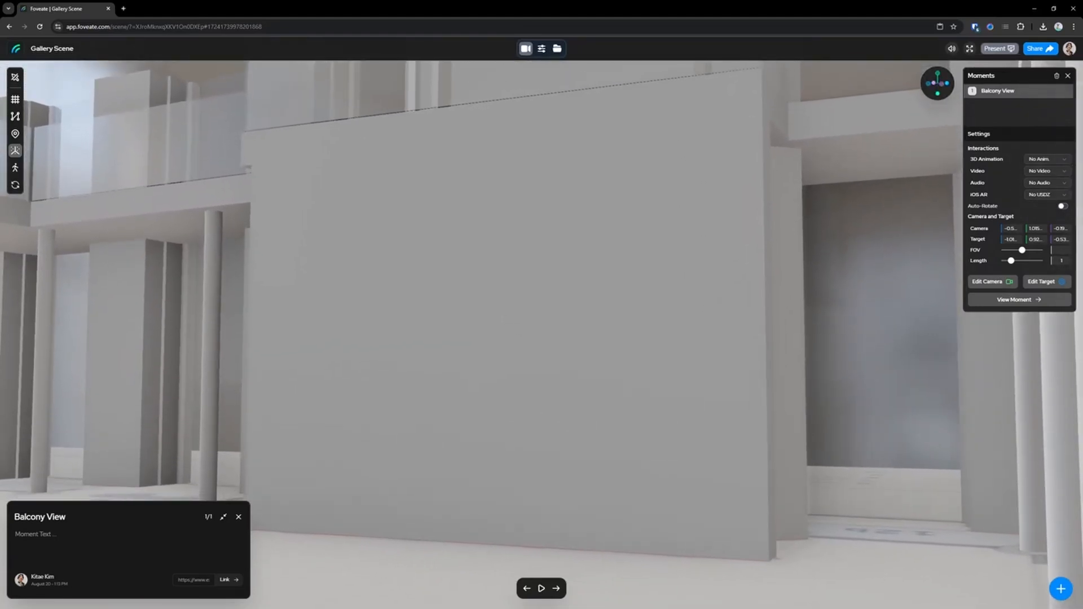
Add a second moment facing the large freestanding wall and title it "Feature Wall"
{"action": "left_click", "coordinate": [1061, 589]}
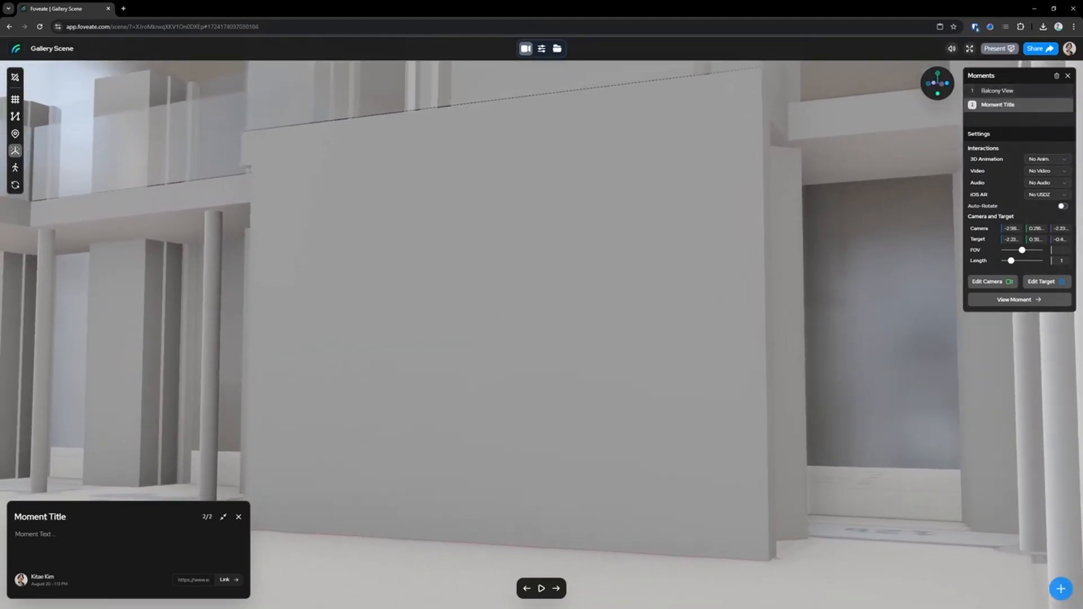
{"action": "triple_click", "coordinate": [49, 517]}
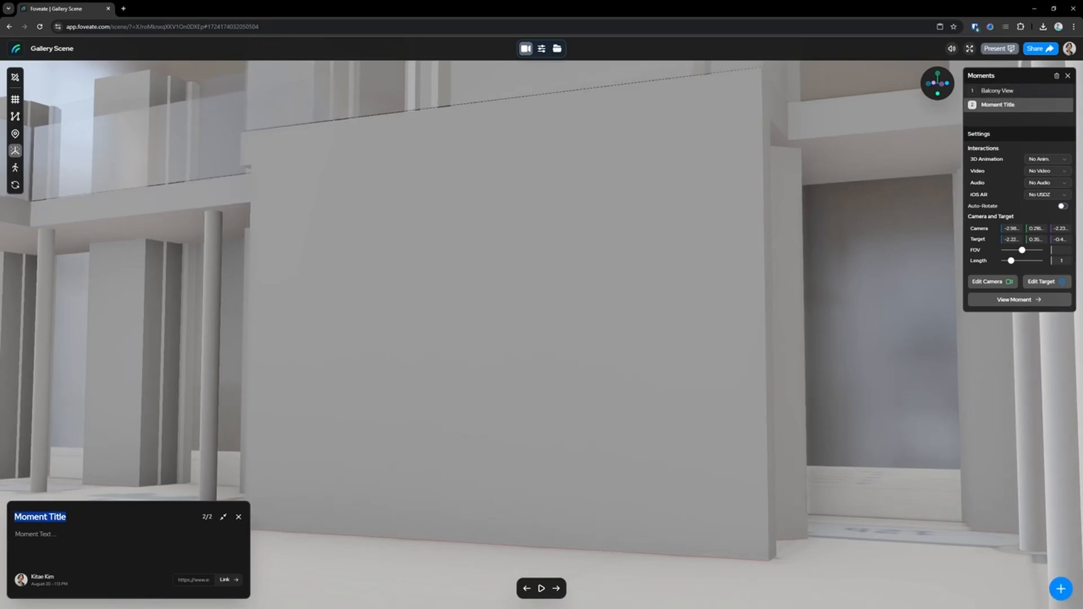
{"action": "type", "text": "Fea"}
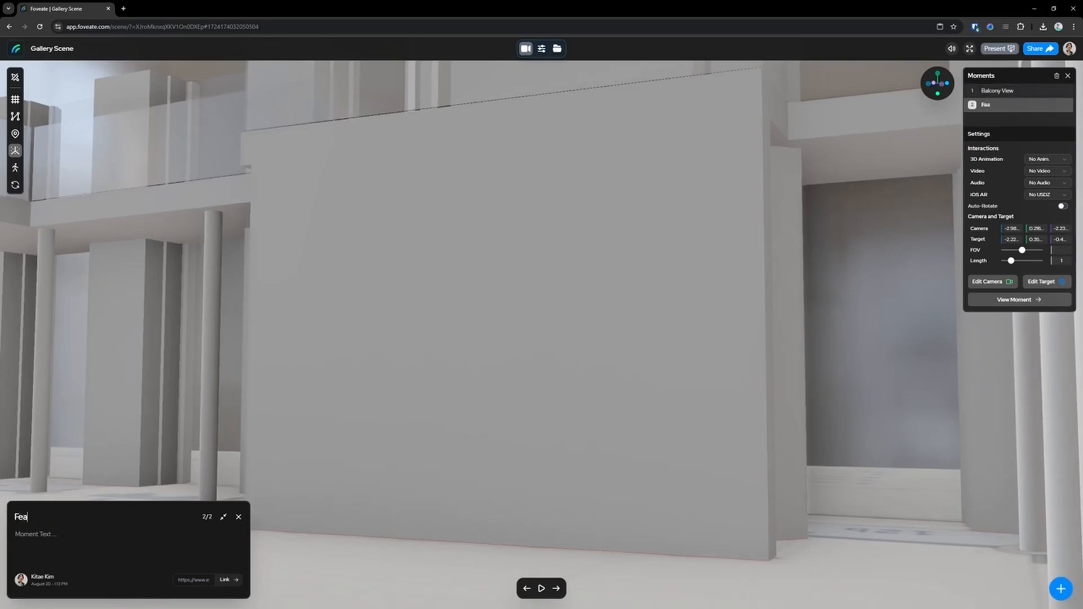
{"action": "type", "text": "ture Wall"}
Enter the Feature Wall moment's text as "Put a painting here from the artist Michaelangelo."
{"action": "type", "text": "Put a p"}
{"action": "type", "text": "ainting her"}
{"action": "type", "text": "e fro"}
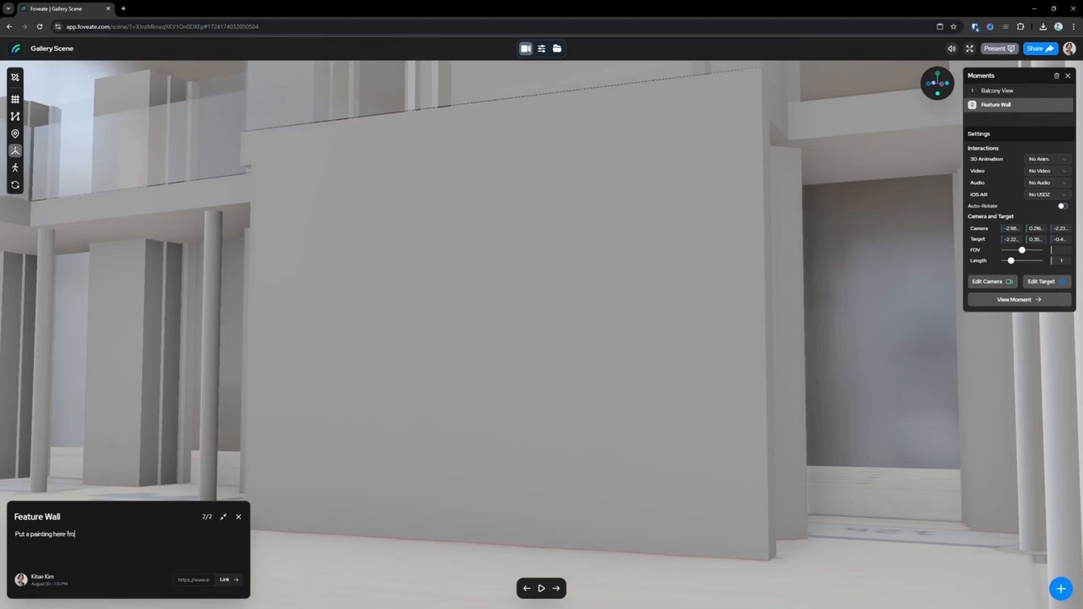
{"action": "type", "text": "m the artist Michaelangelo."}
Set the Feature Wall moment's field of view to about 61.5 and length to 3, and preview it from Balcony View
{"action": "left_click_drag", "start_coordinate": [1022, 250], "coordinate": [1022, 250]}
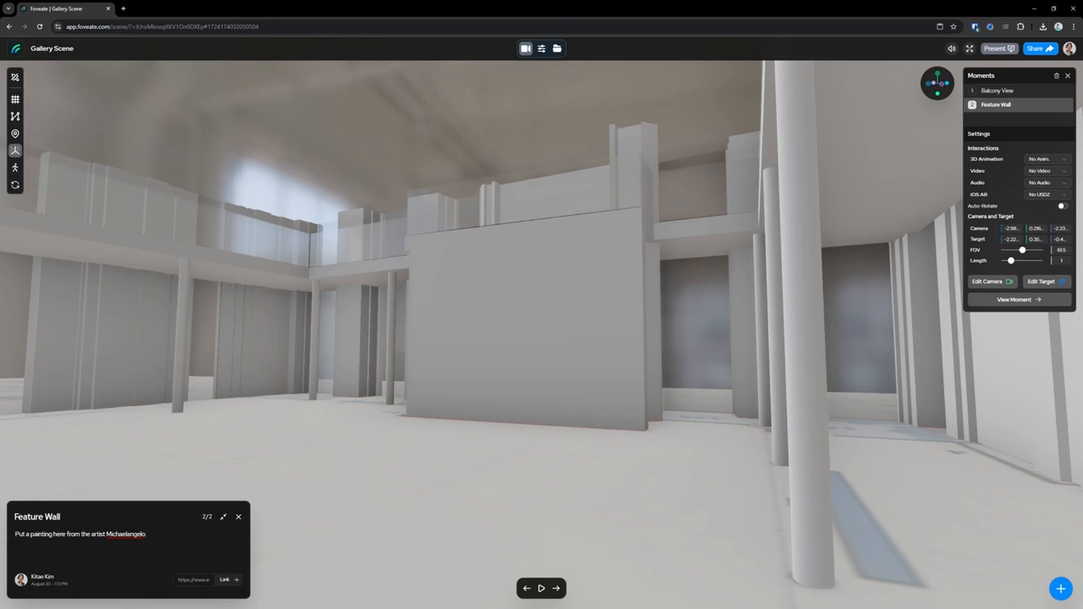
{"action": "left_click_drag", "start_coordinate": [1011, 260], "coordinate": [1025, 261]}
{"action": "left_click", "coordinate": [998, 91]}
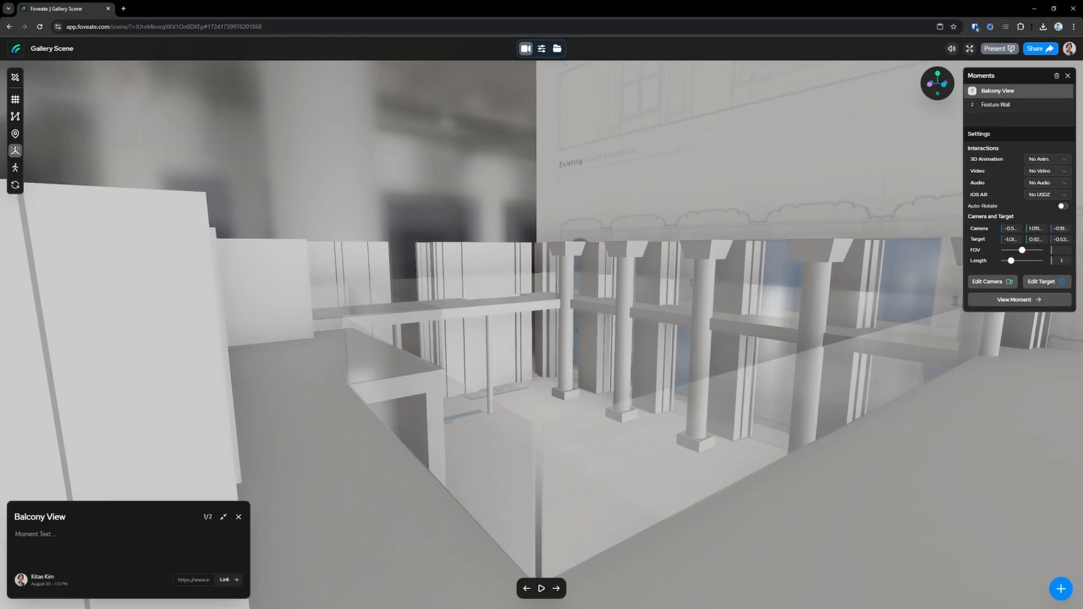
{"action": "left_click", "coordinate": [996, 105]}
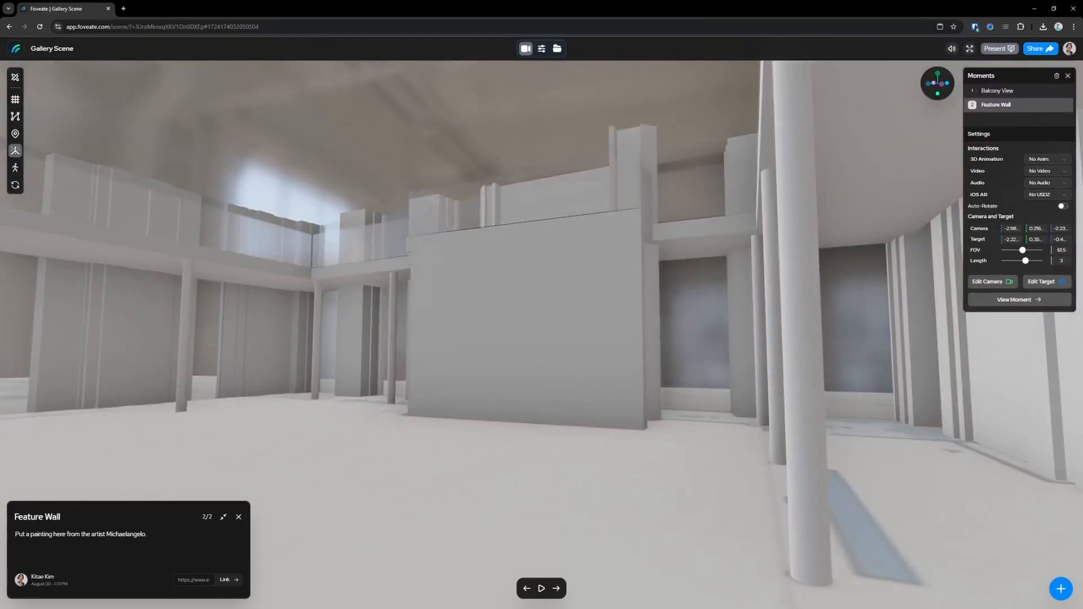
Set the post-processing ambient occlusion to intensity 1.47 and radius 1.2
{"action": "left_click", "coordinate": [542, 48]}
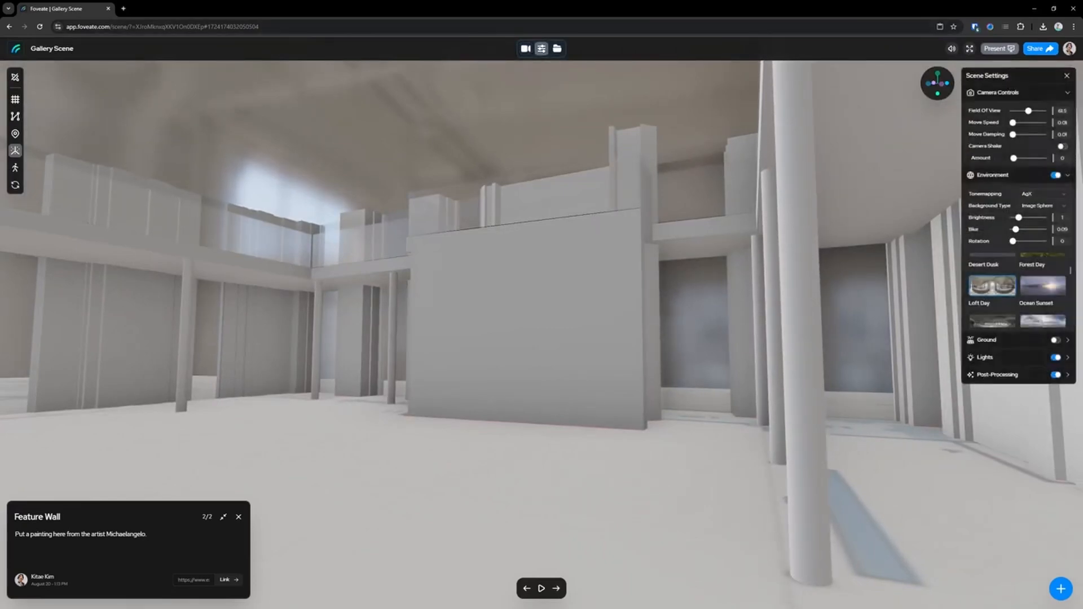
{"action": "left_click", "coordinate": [1067, 175]}
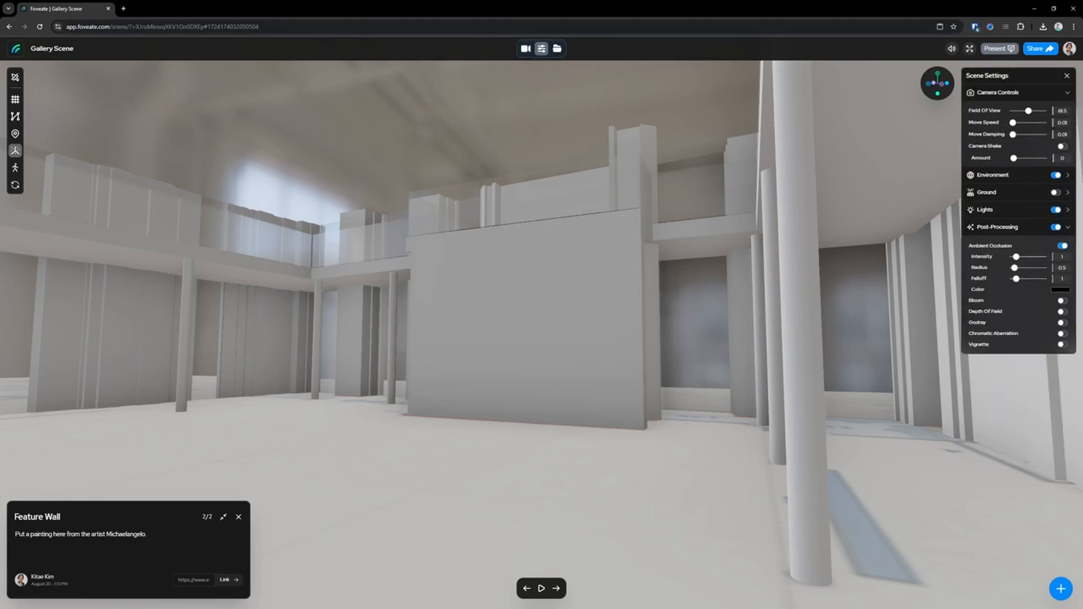
{"action": "left_click_drag", "start_coordinate": [1016, 257], "coordinate": [1018, 268]}
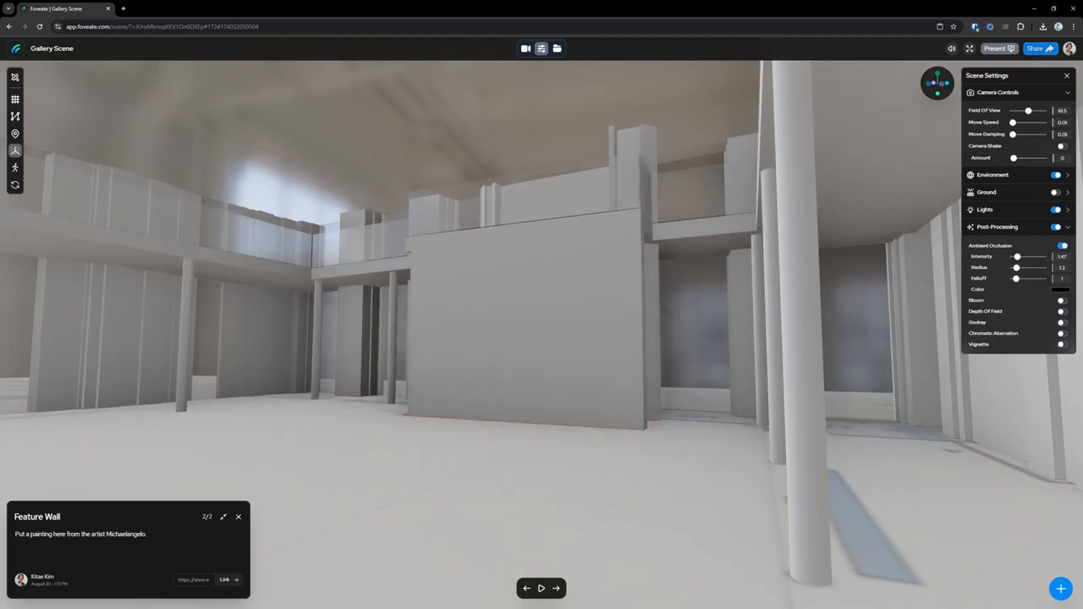
Enable the scene's public viewer and add a team member as an editor
{"action": "left_click", "coordinate": [1040, 49]}
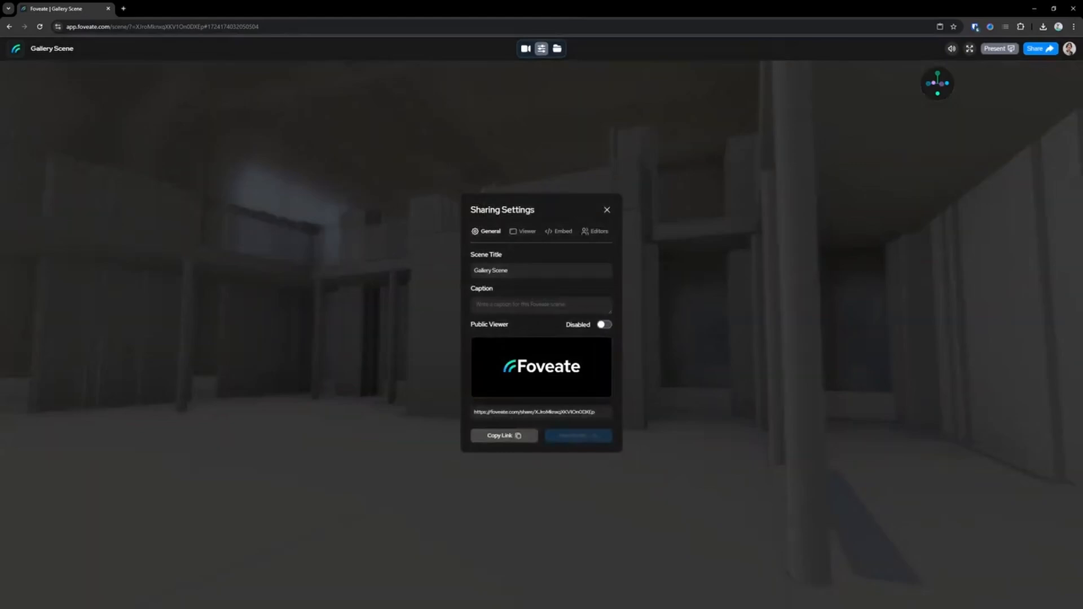
{"action": "left_click", "coordinate": [604, 325]}
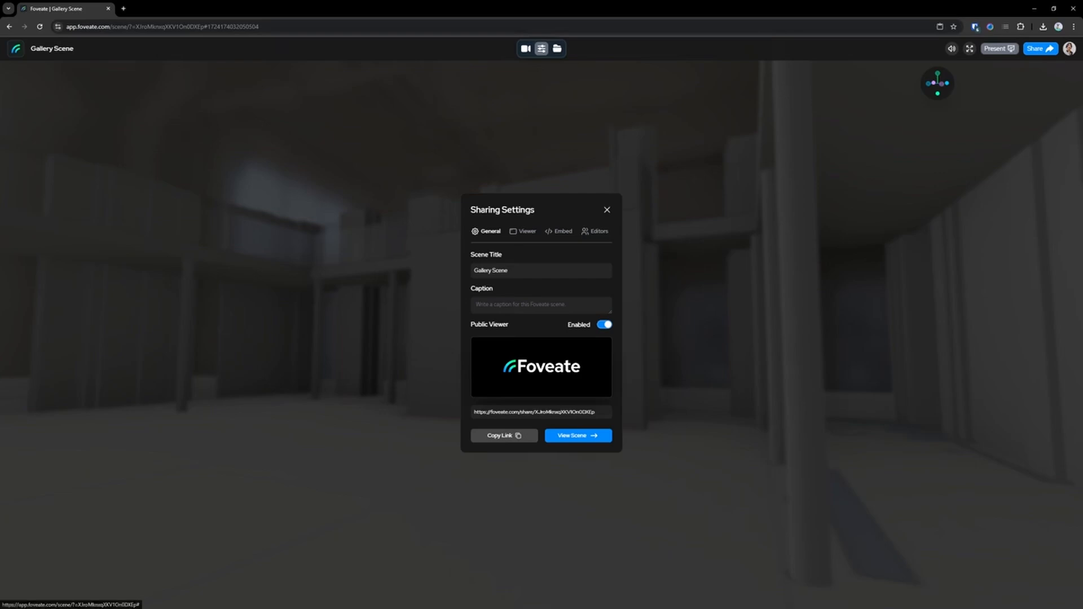
{"action": "left_click", "coordinate": [595, 231]}
{"action": "left_click", "coordinate": [585, 318]}
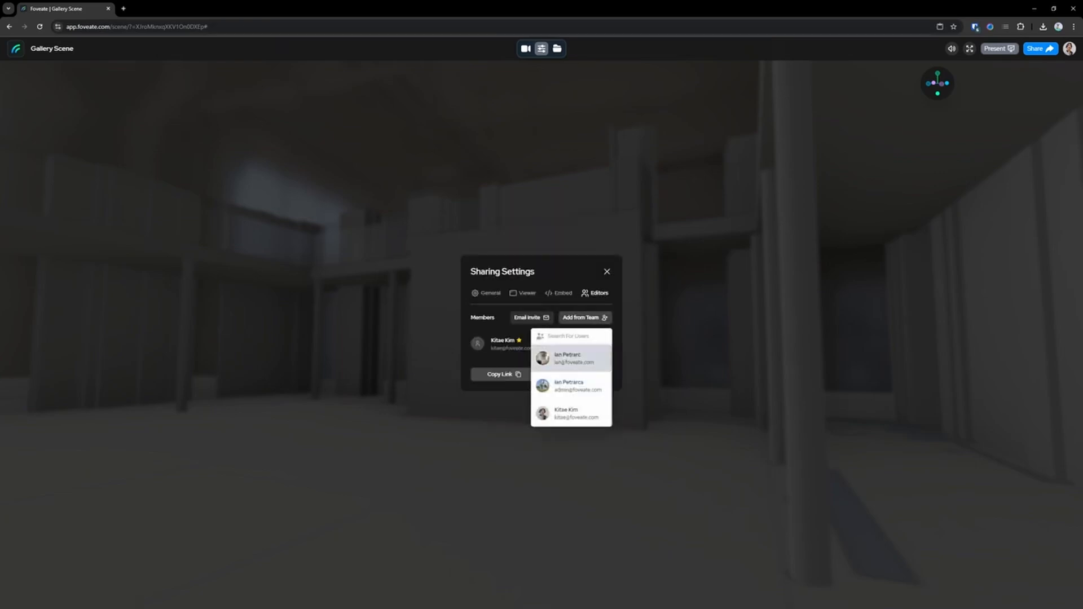
{"action": "left_click", "coordinate": [582, 358]}
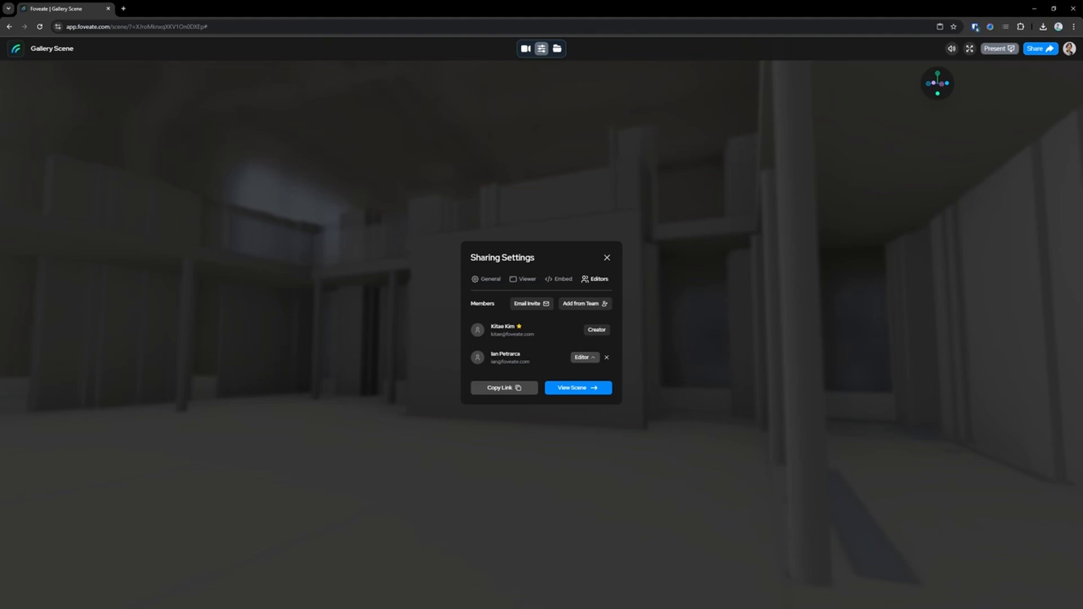